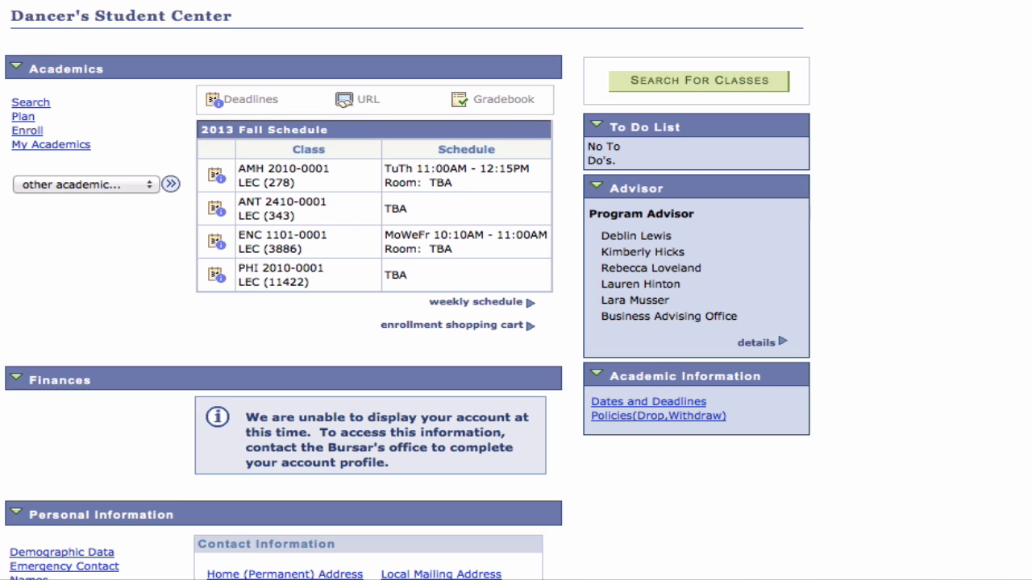
Go to the 2013 Fall class search and expand the Additional Search Criteria section
{"action": "left_click", "coordinate": [709, 87]}
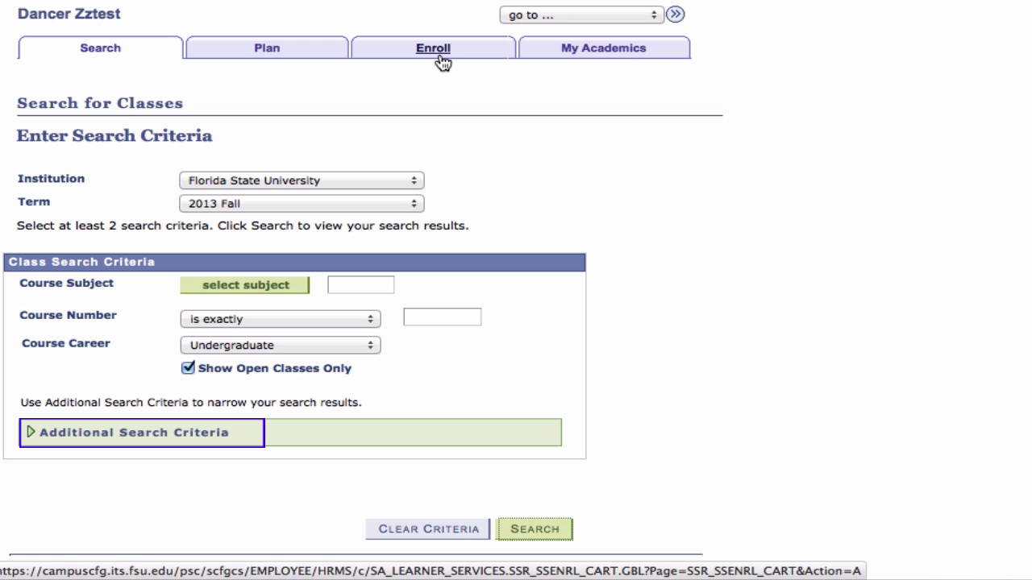
{"action": "left_click", "coordinate": [163, 433]}
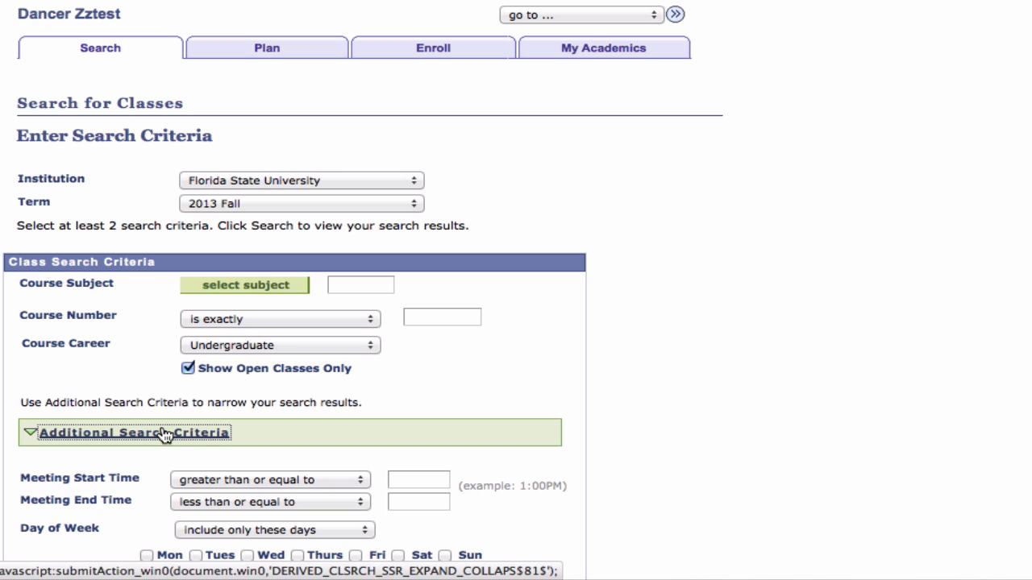
Enter course subject SPC and course number 1017 as the class search criteria
{"action": "left_click", "coordinate": [365, 282]}
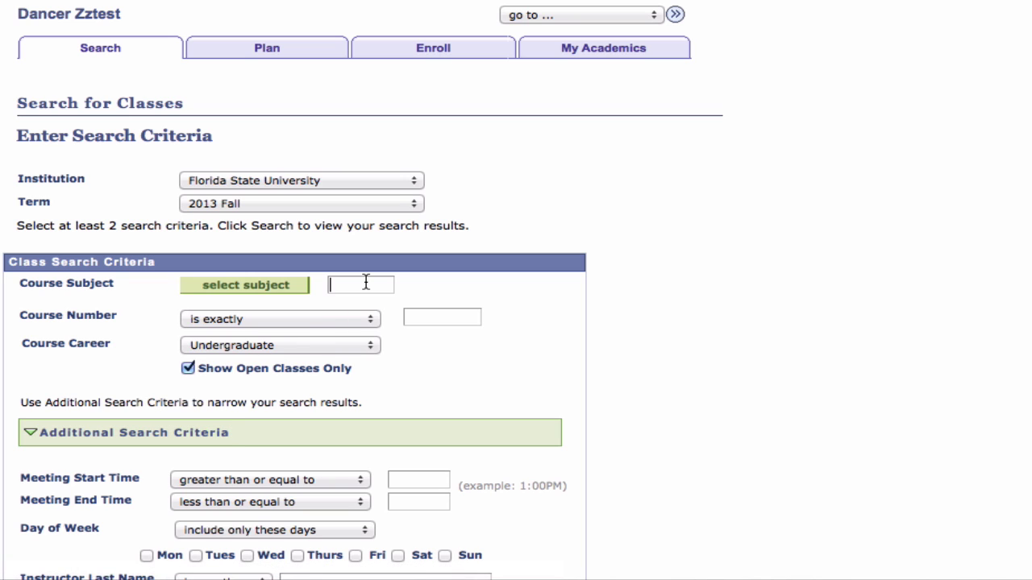
{"action": "type", "text": "SPC"}
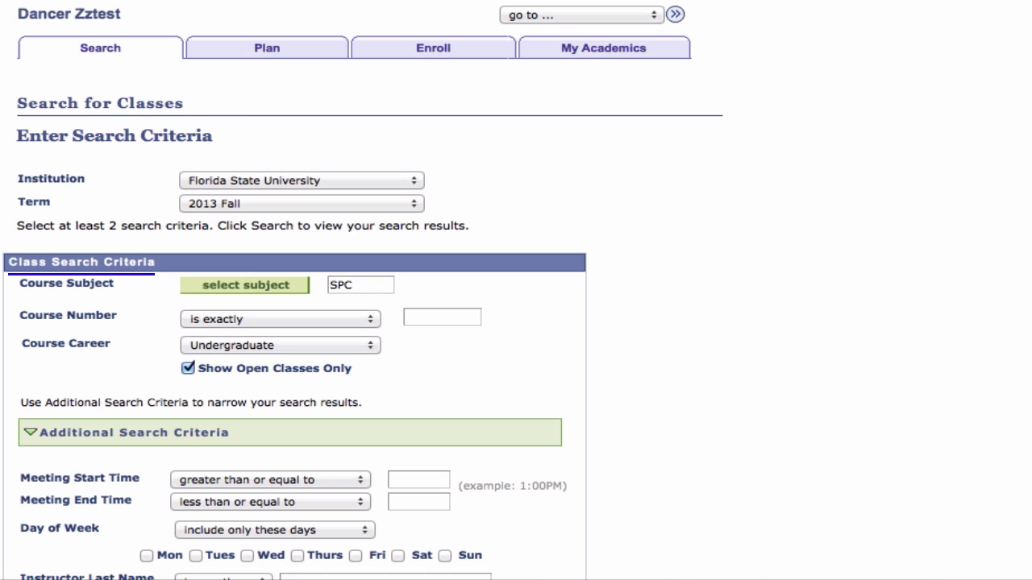
{"action": "left_click", "coordinate": [470, 317]}
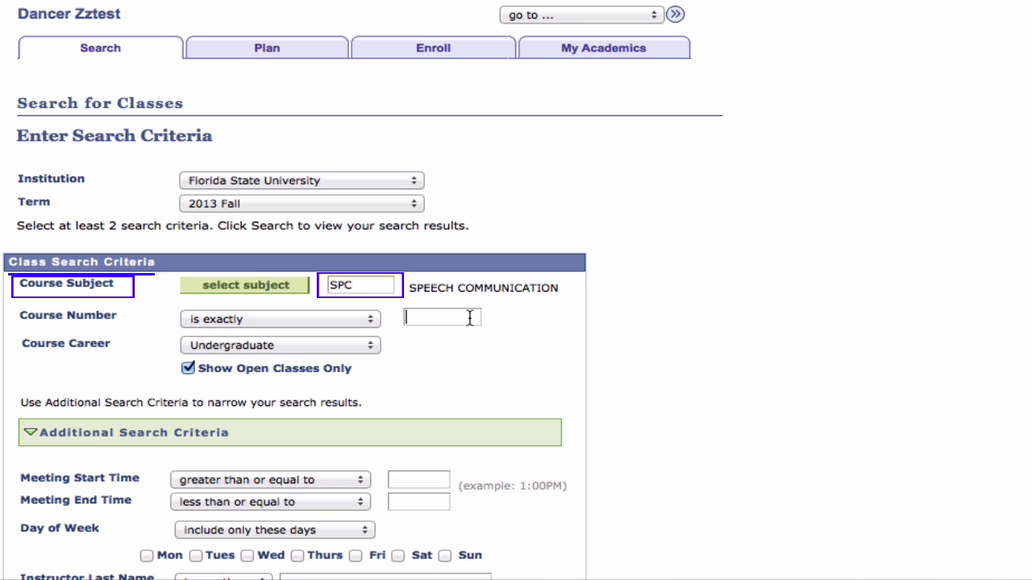
{"action": "type", "text": "1"}
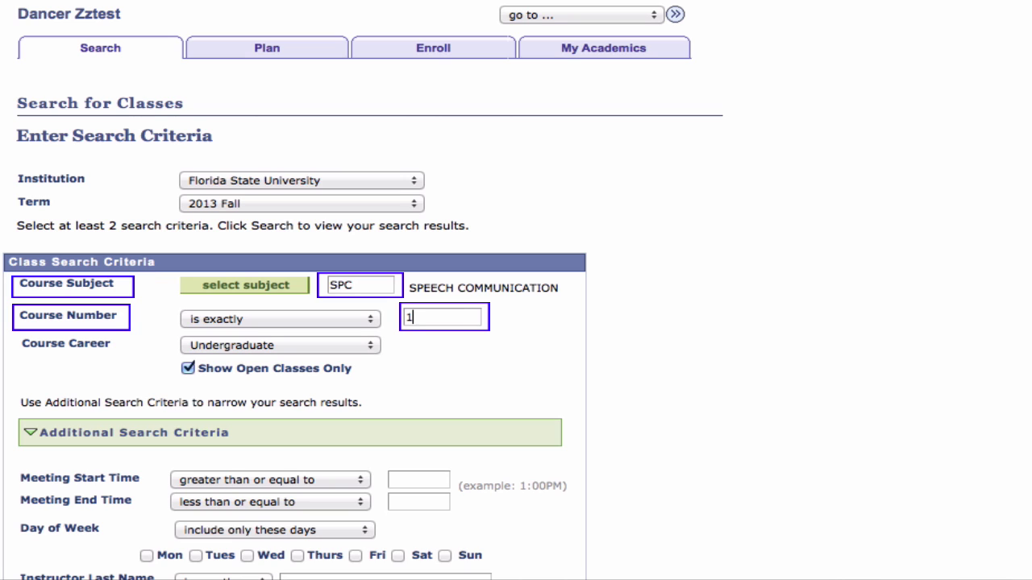
{"action": "type", "text": "017"}
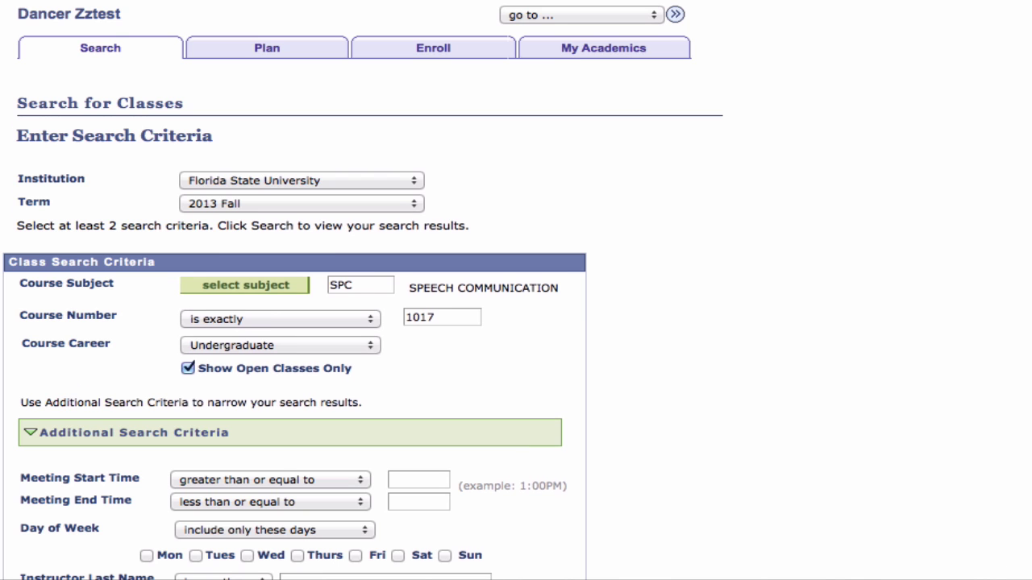
{"action": "scroll", "coordinate": [294, 290], "scroll_direction": "down", "scroll_amount": 10}
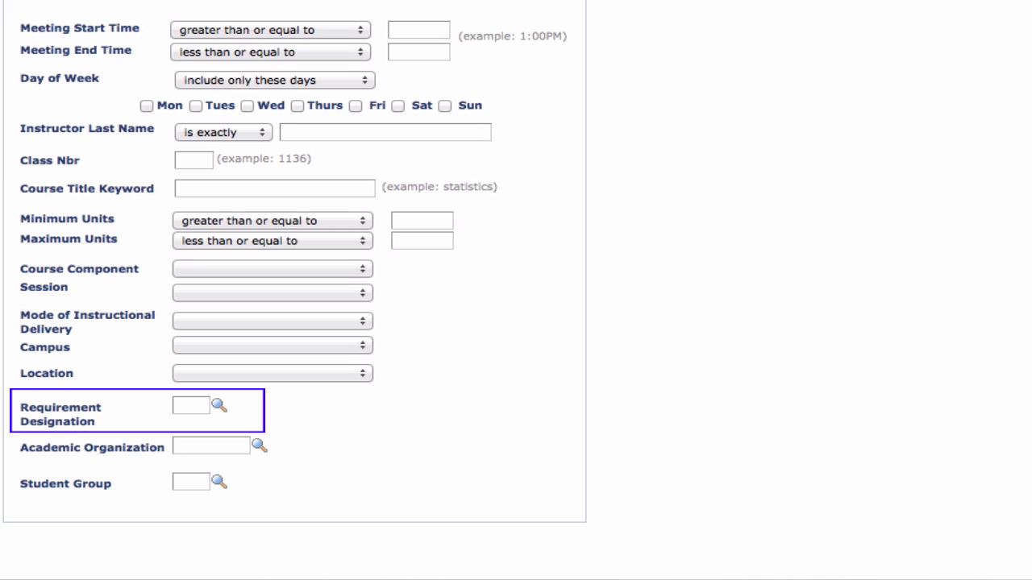
{"action": "left_click", "coordinate": [273, 374]}
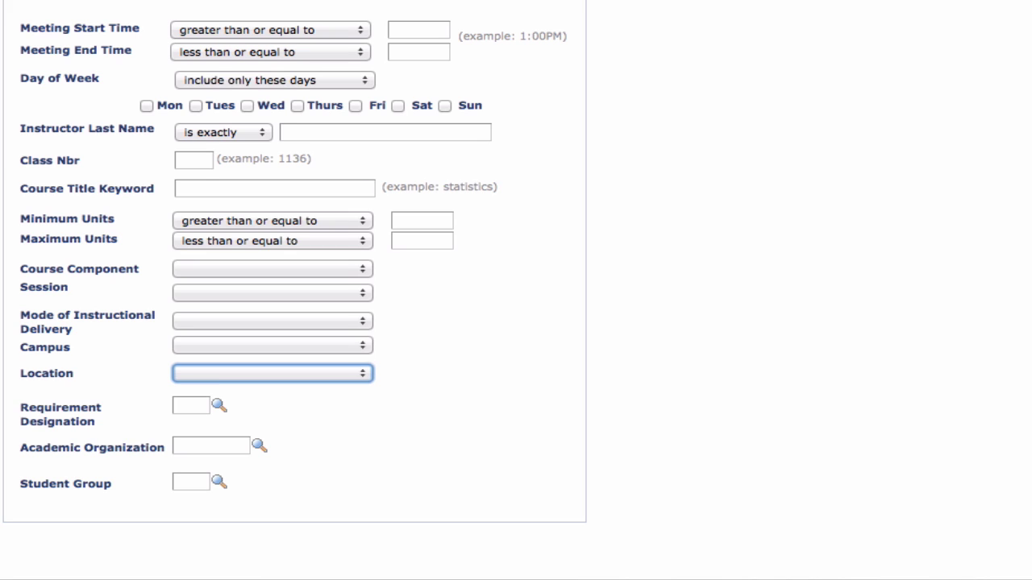
Run the SPC 1017 search, page through the sections, then view all 22 at once
{"action": "scroll", "coordinate": [544, 524], "scroll_direction": "down", "scroll_amount": 3}
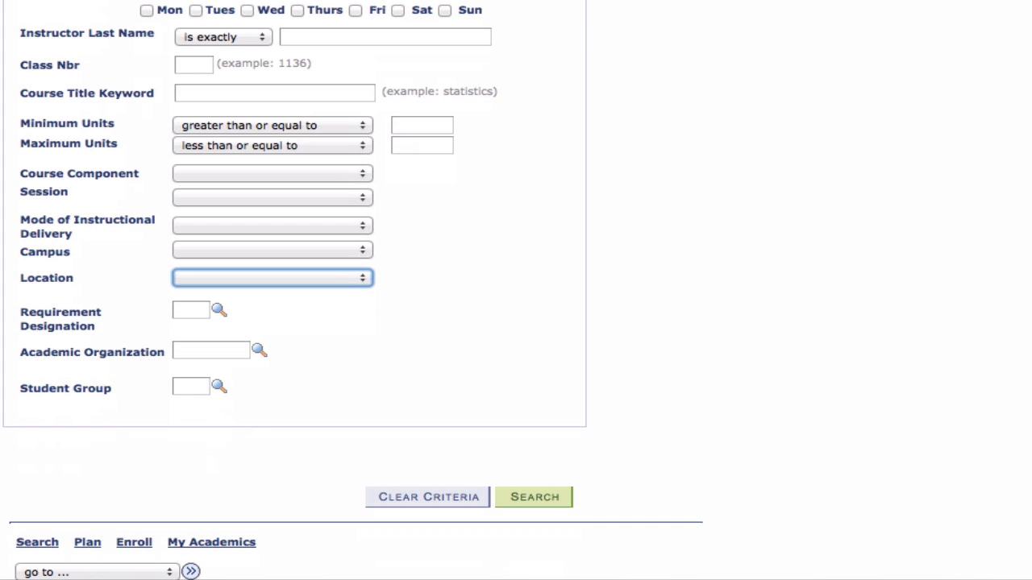
{"action": "left_click", "coordinate": [518, 508]}
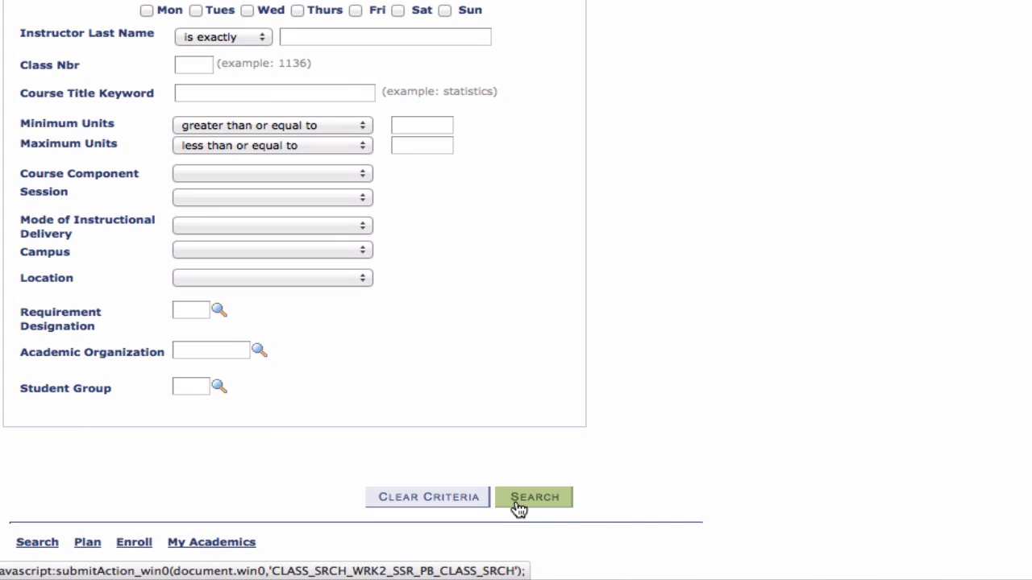
{"action": "left_click", "coordinate": [519, 508]}
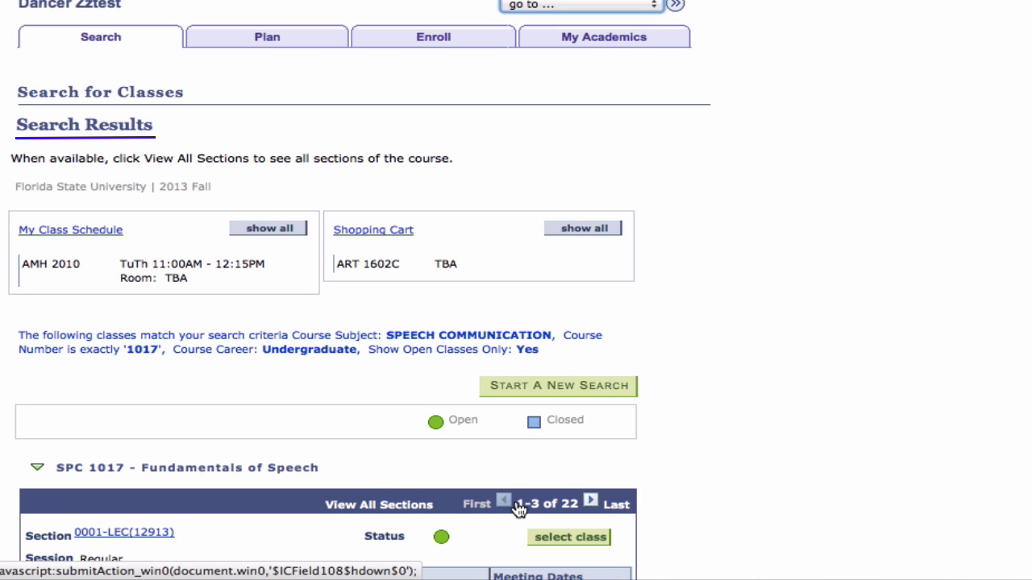
{"action": "left_click", "coordinate": [591, 501]}
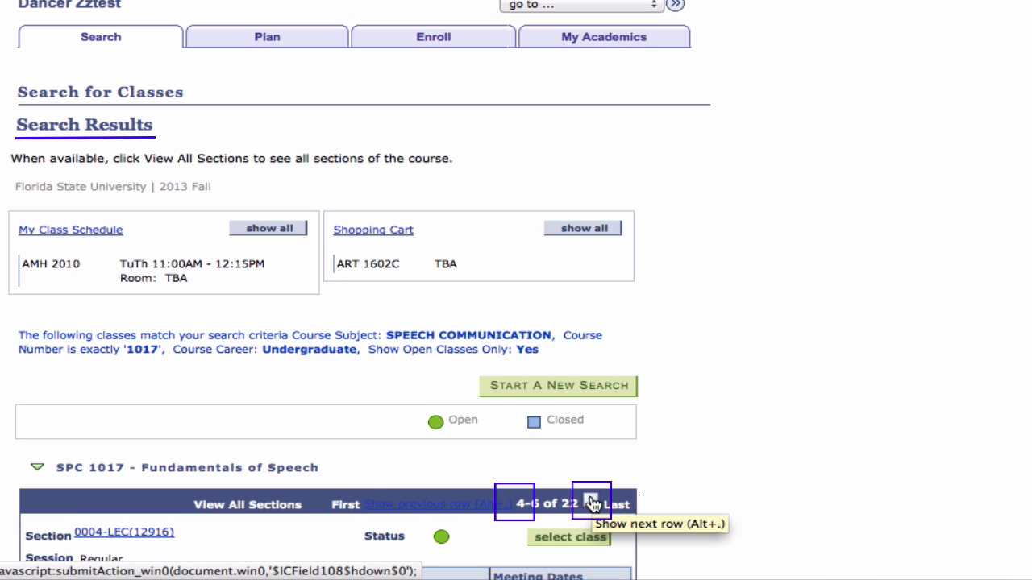
{"action": "left_click", "coordinate": [503, 502]}
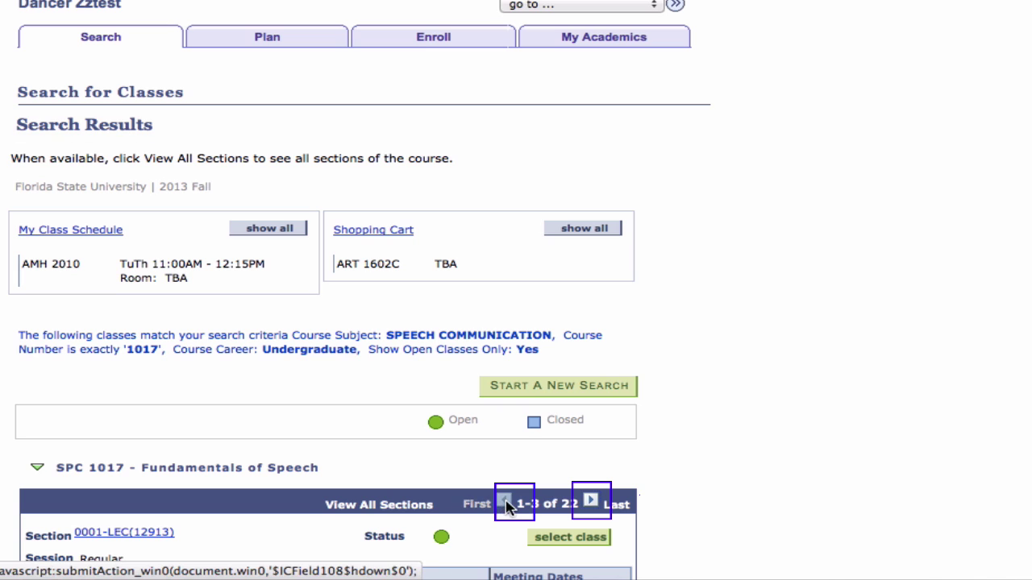
{"action": "left_click", "coordinate": [401, 508]}
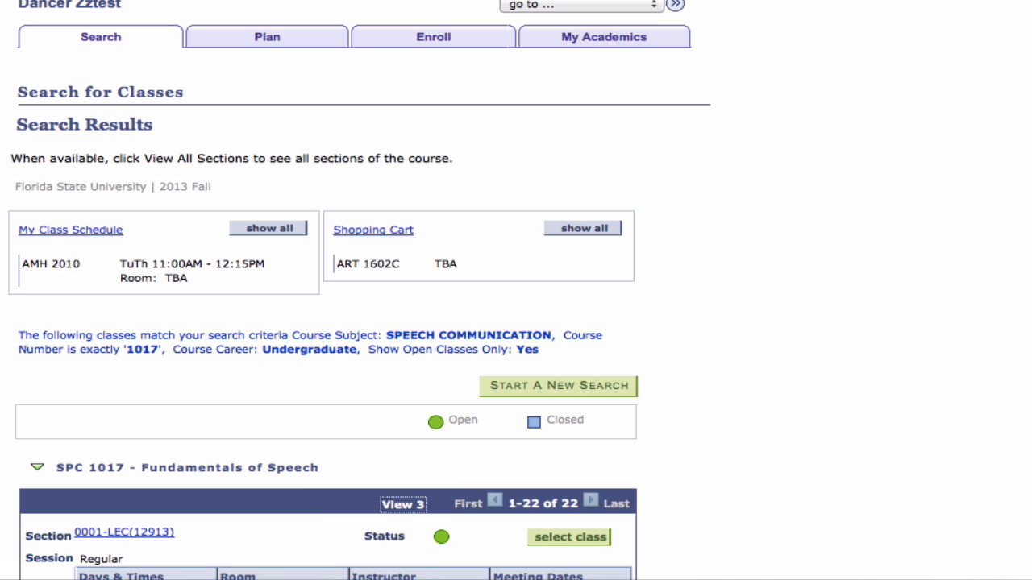
{"action": "scroll", "coordinate": [322, 291], "scroll_direction": "down", "scroll_amount": 6}
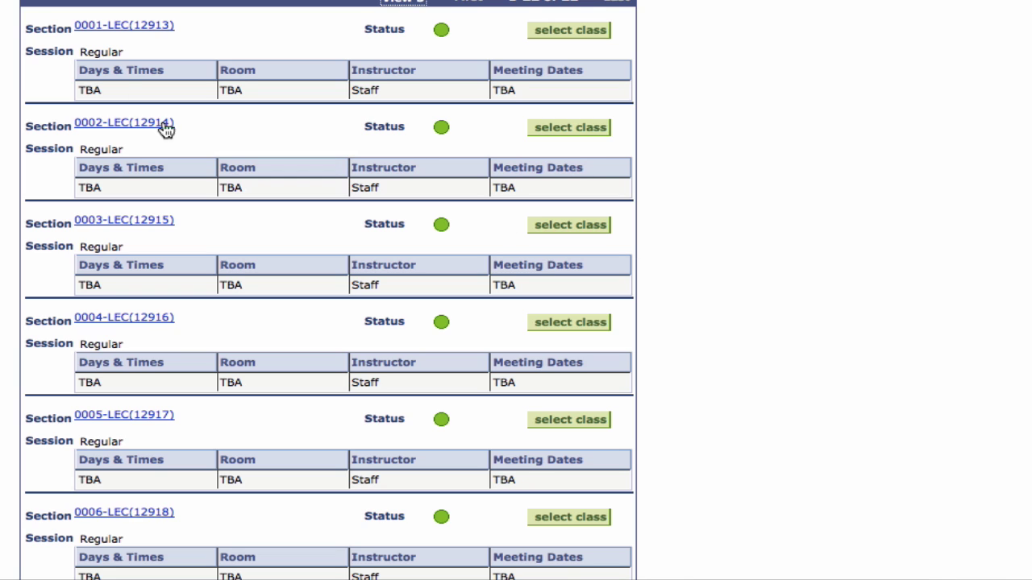
{"action": "left_click", "coordinate": [115, 32]}
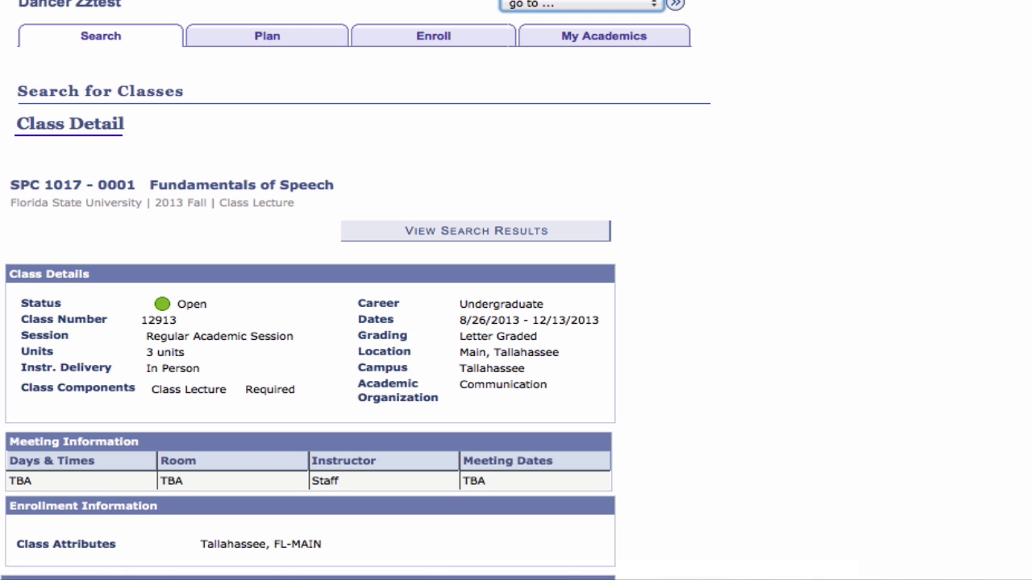
{"action": "scroll", "coordinate": [356, 290], "scroll_direction": "down", "scroll_amount": 5}
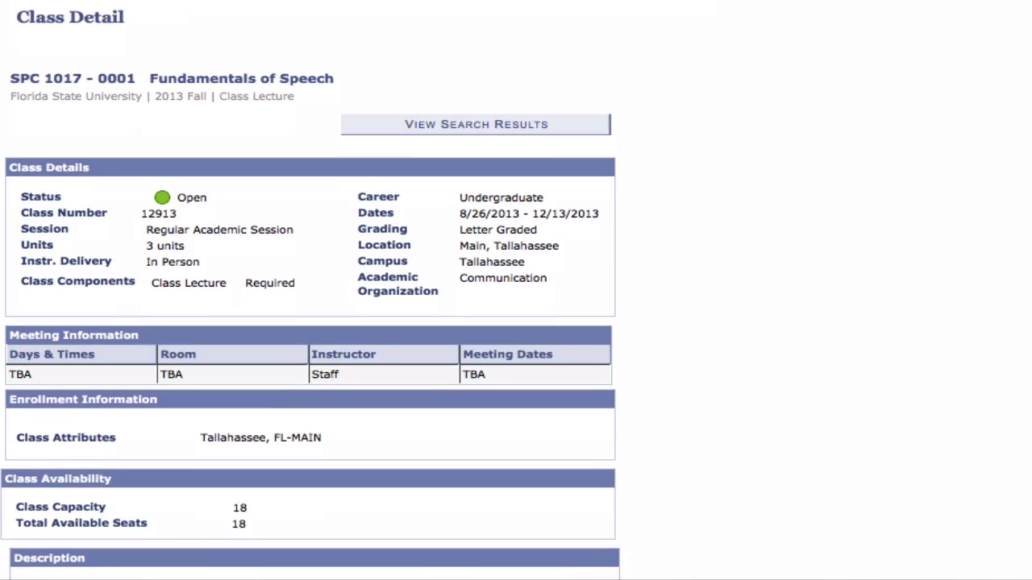
{"action": "scroll", "coordinate": [355, 290], "scroll_direction": "down", "scroll_amount": 3}
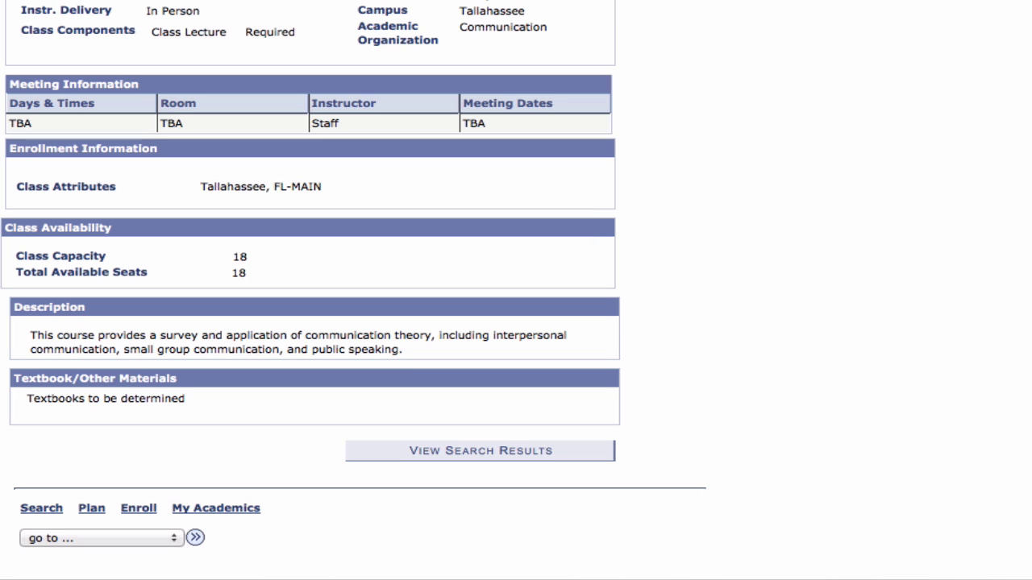
{"action": "scroll", "coordinate": [568, 117], "scroll_direction": "up", "scroll_amount": 5}
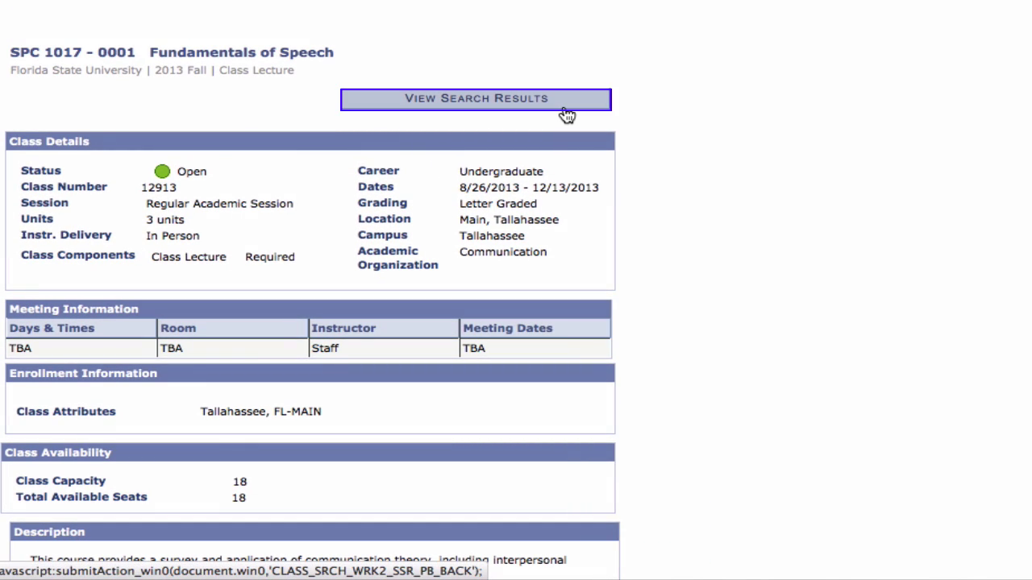
Select section 0001 from the SPC 1017 results and accept the default enrollment preferences
{"action": "left_click", "coordinate": [477, 98]}
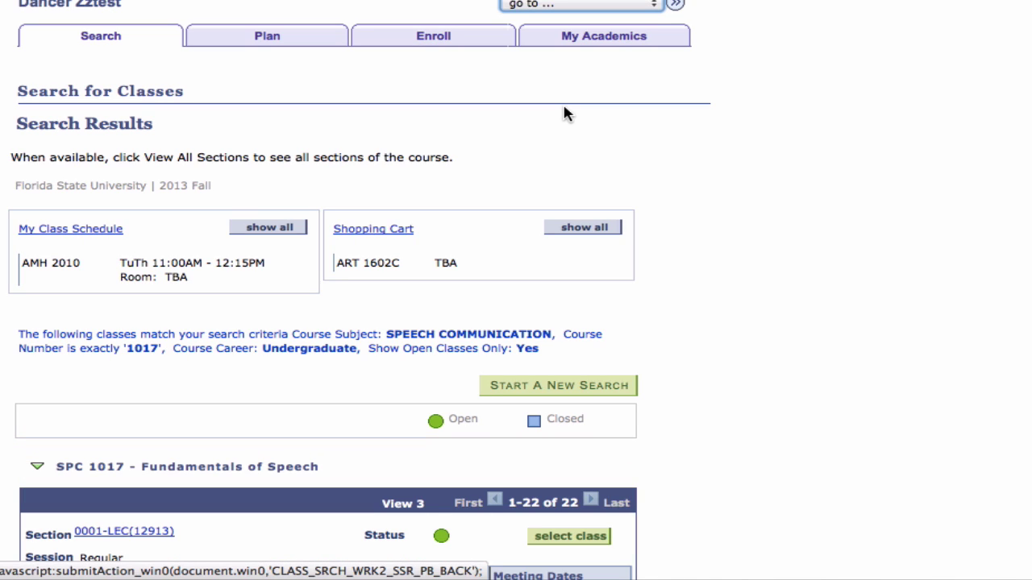
{"action": "left_click", "coordinate": [548, 545]}
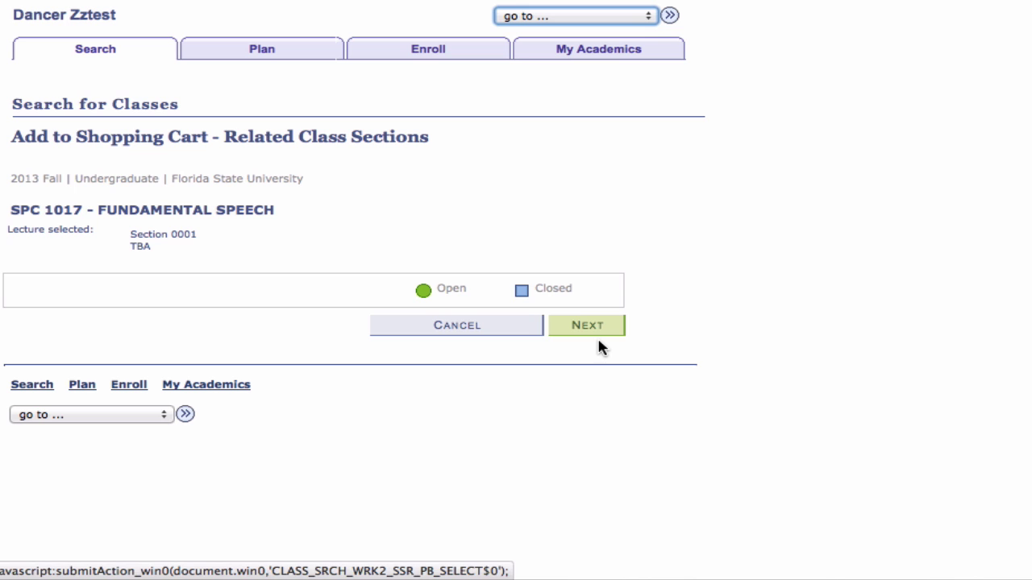
{"action": "left_click", "coordinate": [591, 327]}
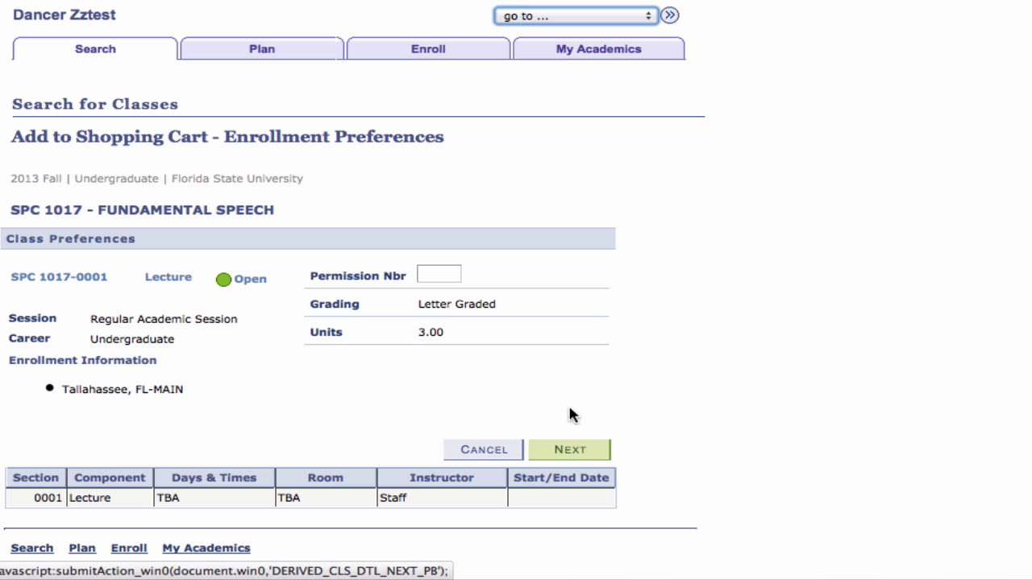
{"action": "left_click", "coordinate": [570, 449]}
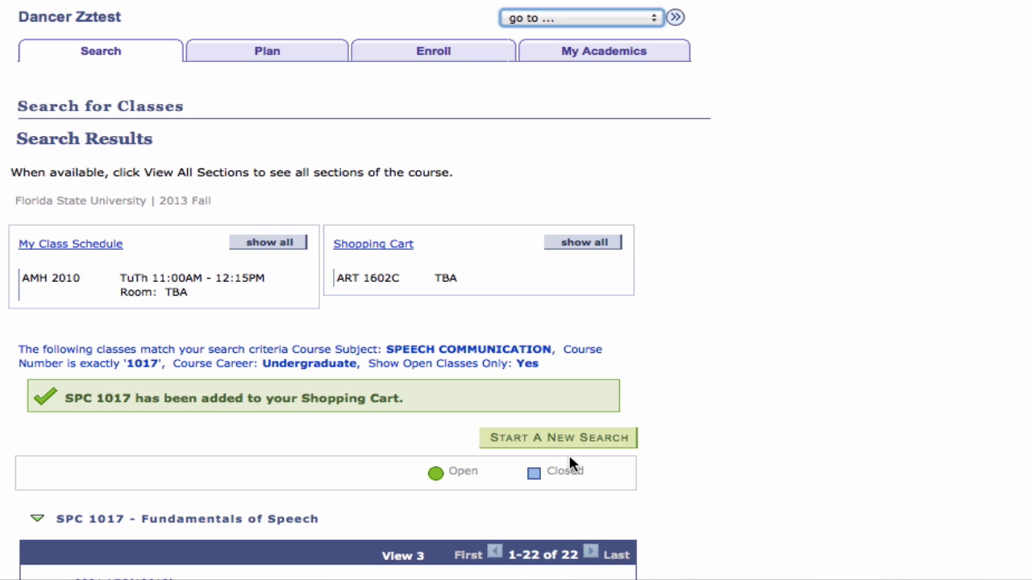
Open the Enroll Add Classes page showing ART 1602C-0001 and SPC 1017-0001 in the cart
{"action": "left_click", "coordinate": [569, 447]}
{"action": "key", "text": "Tab"}
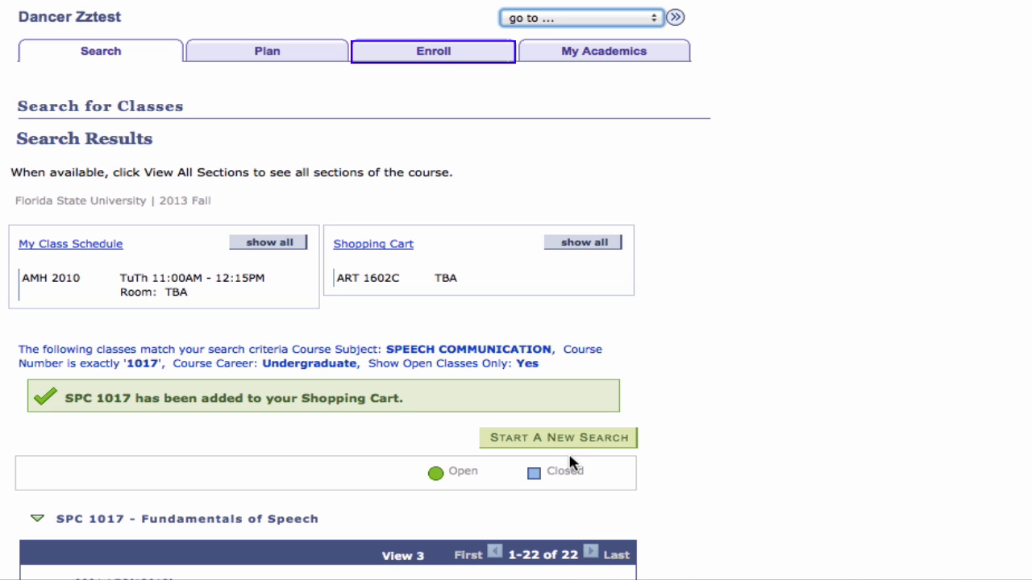
{"action": "left_click", "coordinate": [449, 55]}
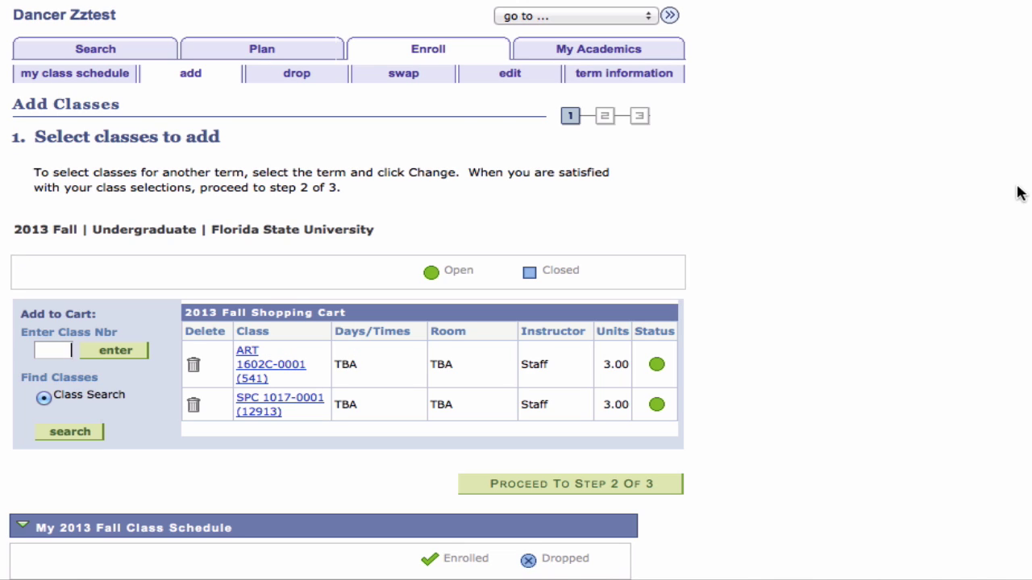
Delete the ART 1602C-0001 row from the 2013 Fall shopping cart
{"action": "key", "text": "Tab"}
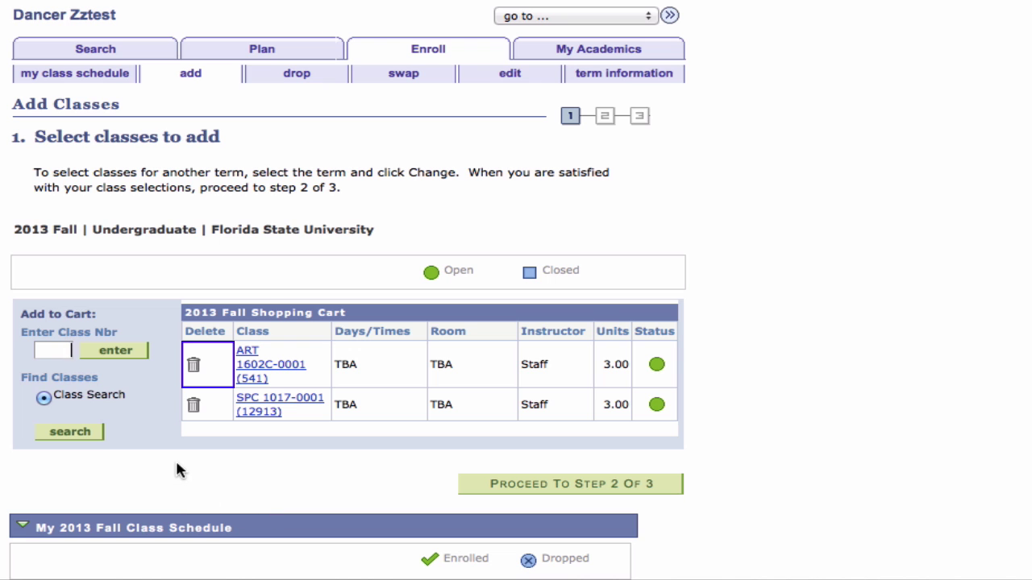
{"action": "left_click", "coordinate": [196, 368]}
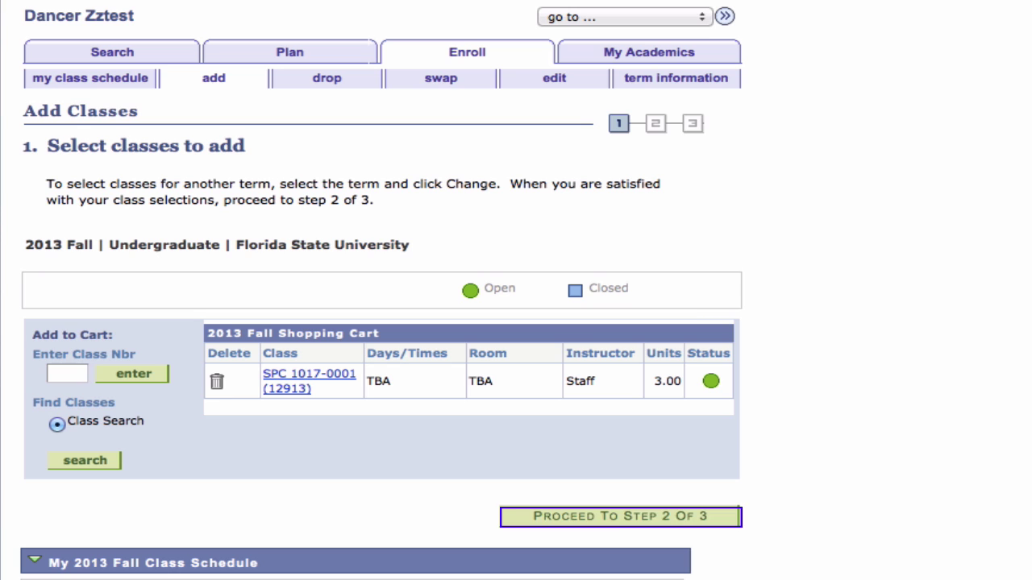
Proceed to step 2 of 3 and finish enrolling in SPC 1017-0001
{"action": "left_click", "coordinate": [606, 524]}
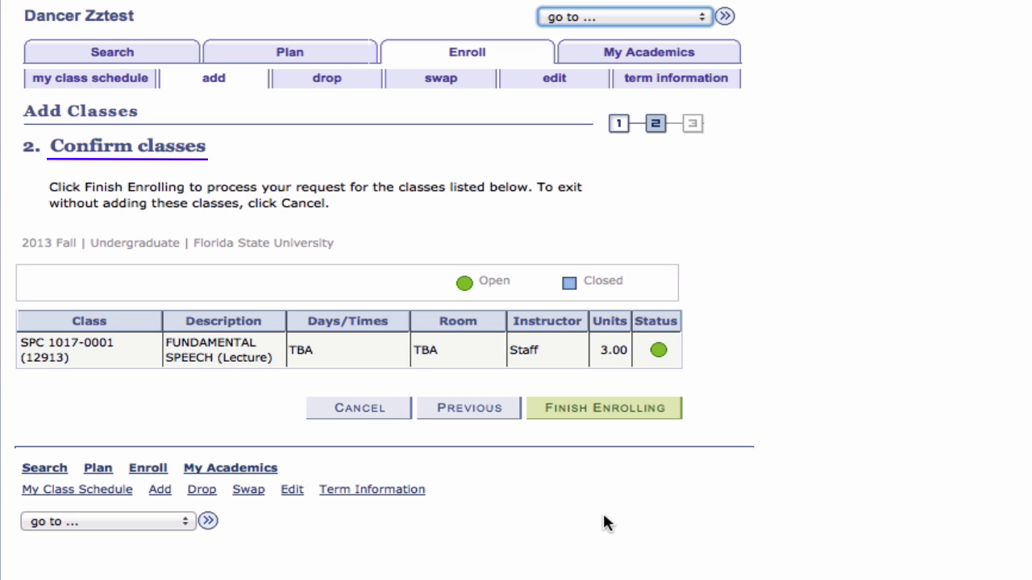
{"action": "left_click", "coordinate": [602, 411]}
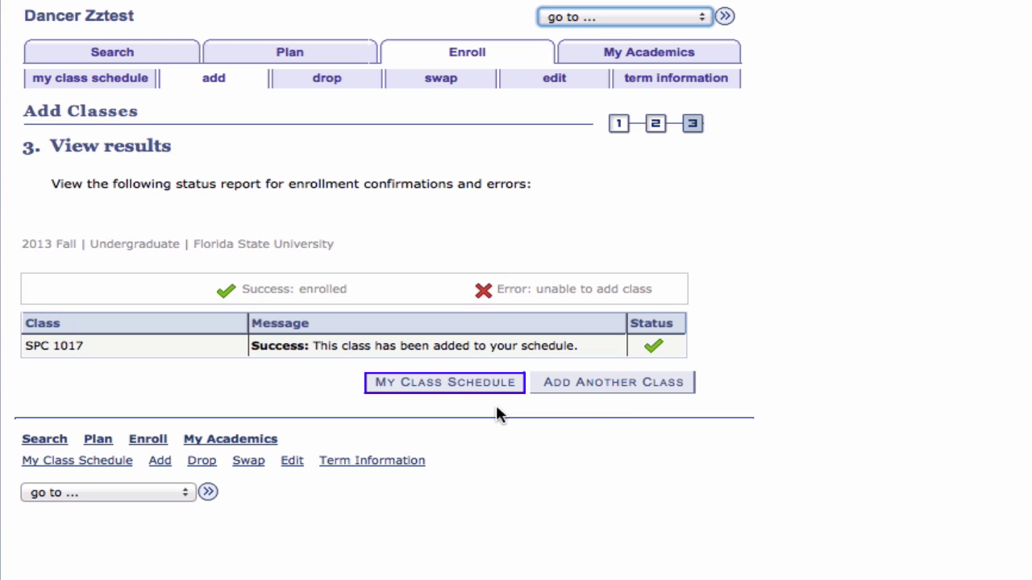
Show the 2013 Fall My Class Schedule from the enrollment results page
{"action": "left_click", "coordinate": [444, 390]}
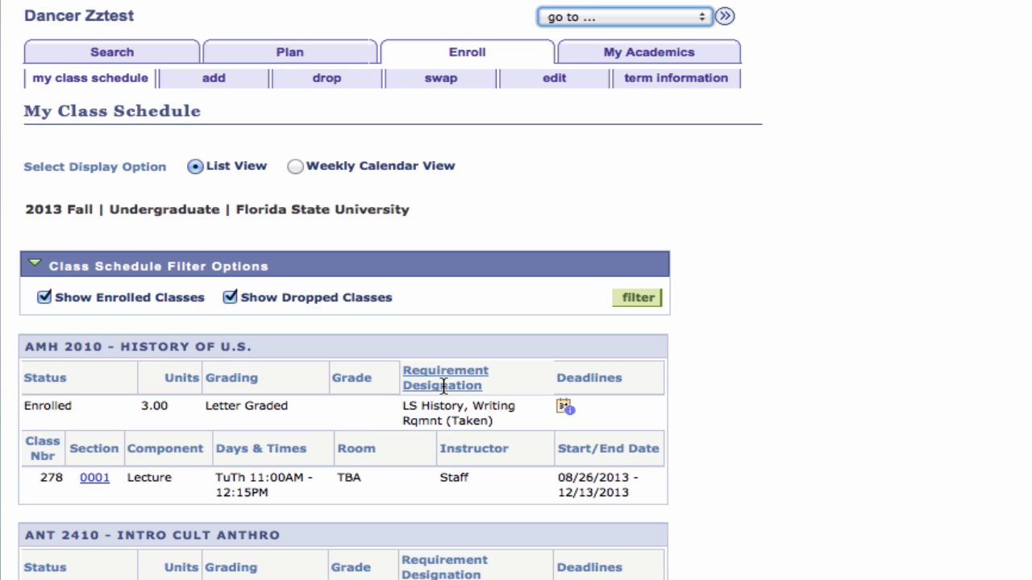
{"action": "key", "text": "Tab"}
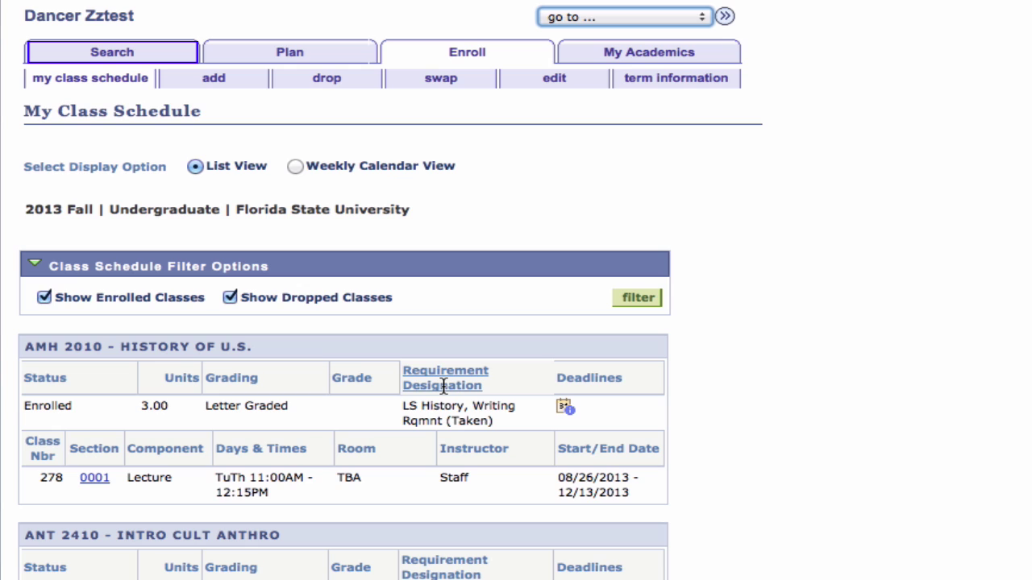